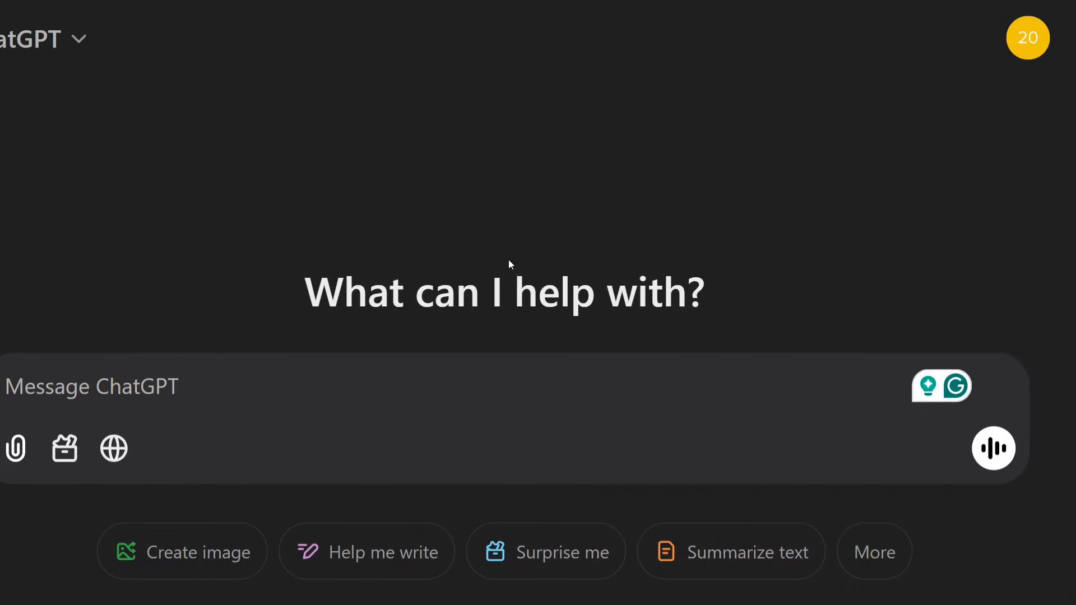
# - Open ChatGPT Settings from the account menu, landing on the General page
pyautogui.click(1026, 42)
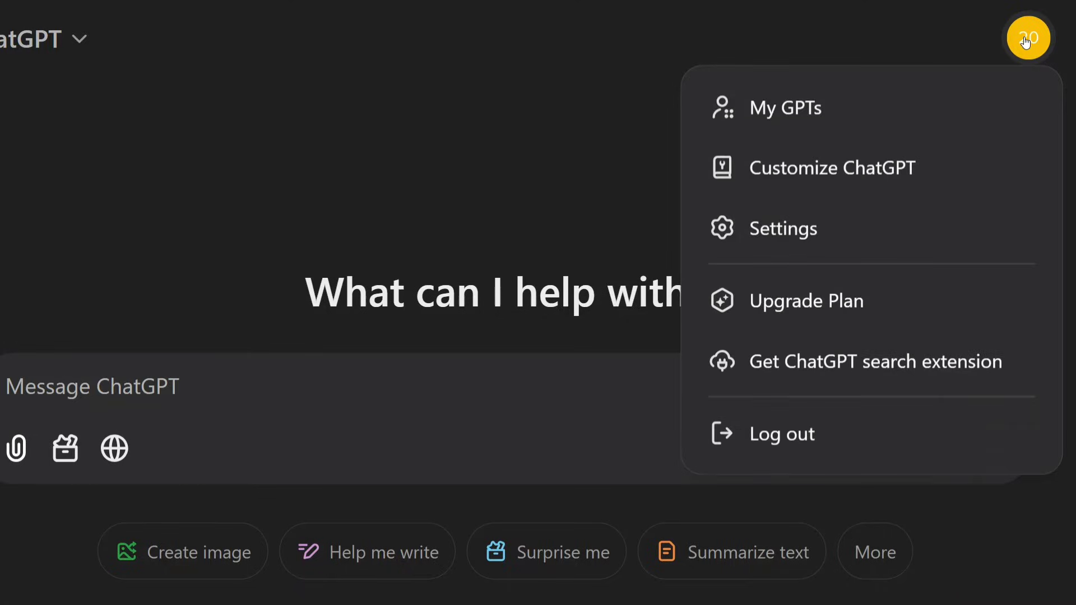
pyautogui.click(819, 227)
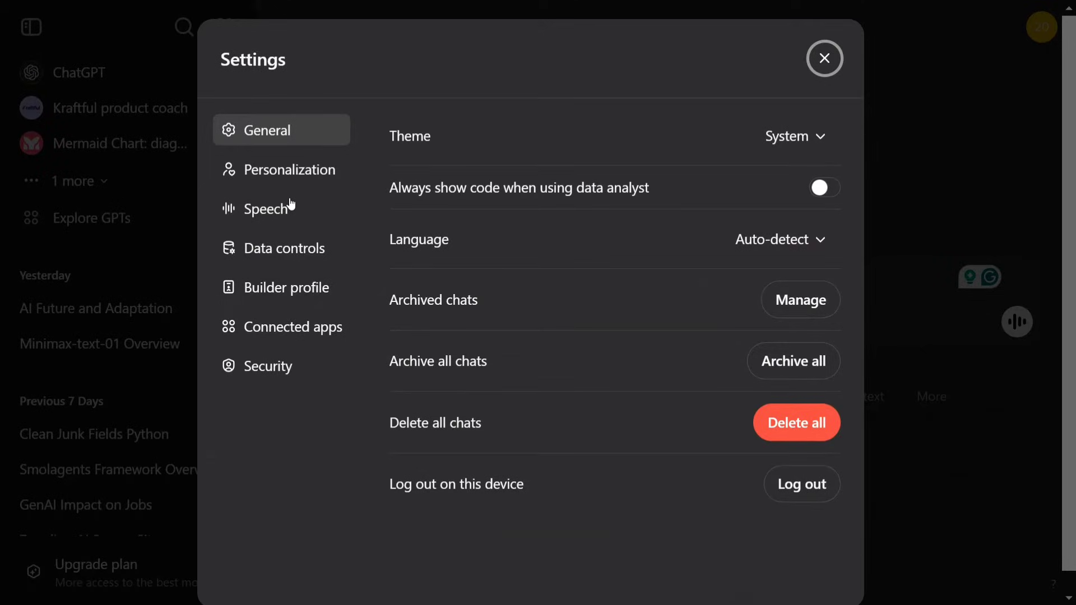
# - Switch the Settings dialog to the Data controls section
pyautogui.click(274, 256)
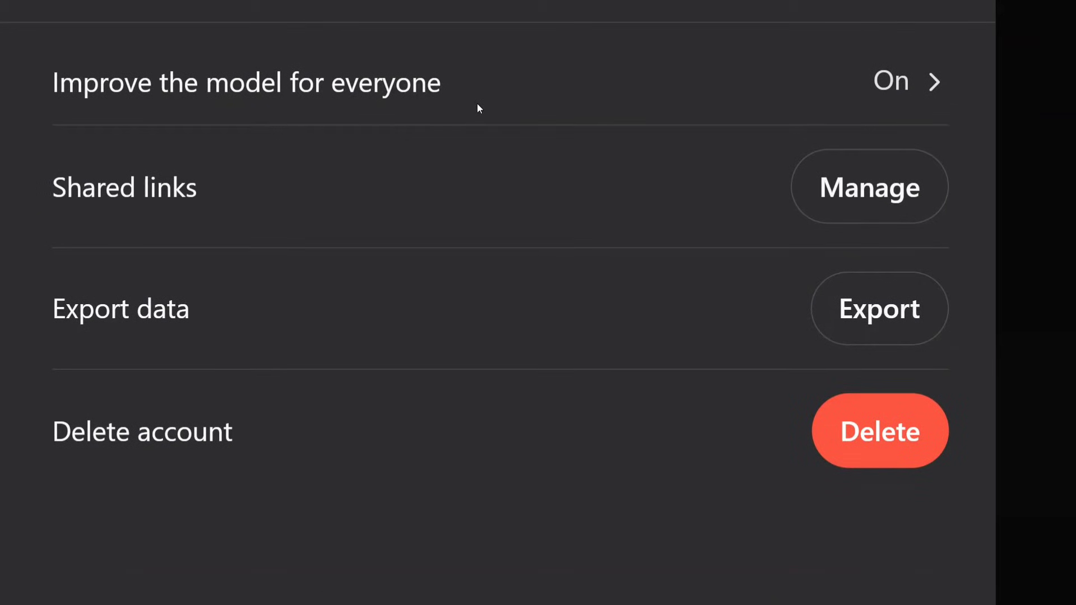
# - Turn the 'Improve the model for everyone' toggle Off, briefly flipping it On and Off again
pyautogui.click(917, 84)
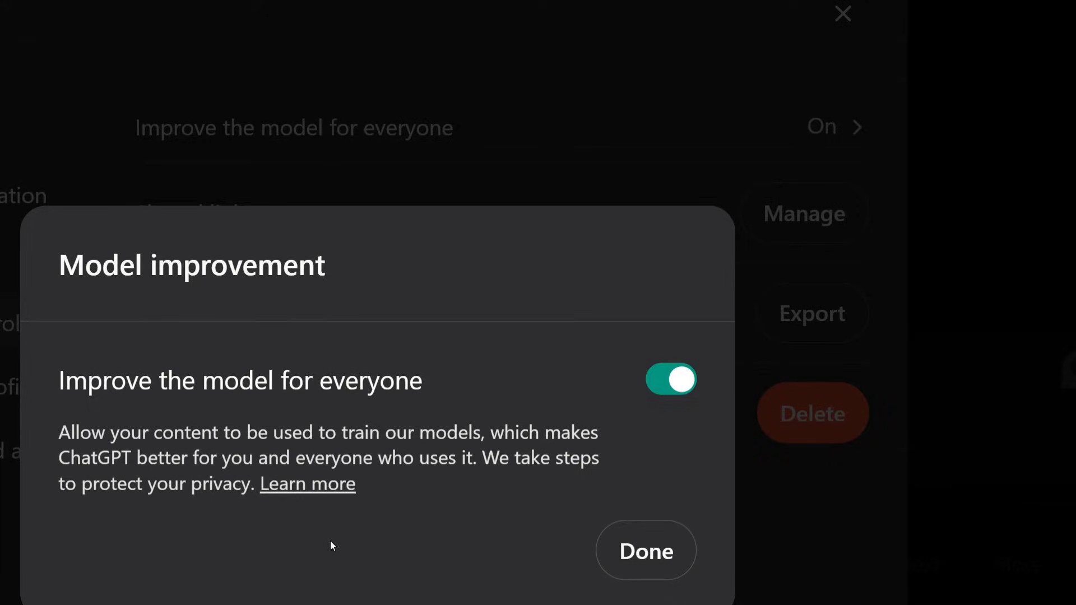
pyautogui.click(672, 388)
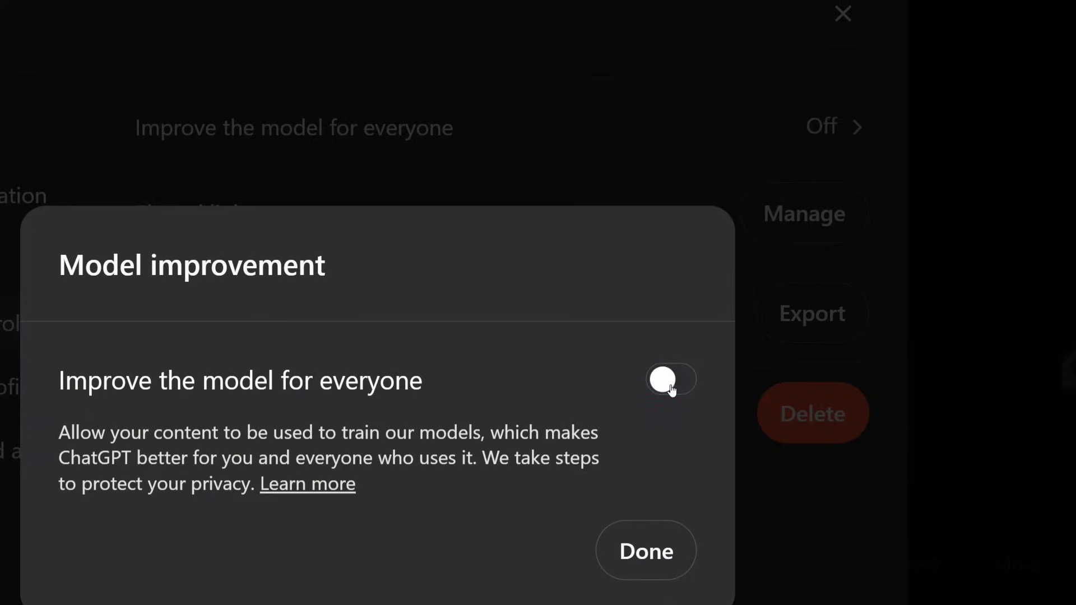
pyautogui.click(673, 389)
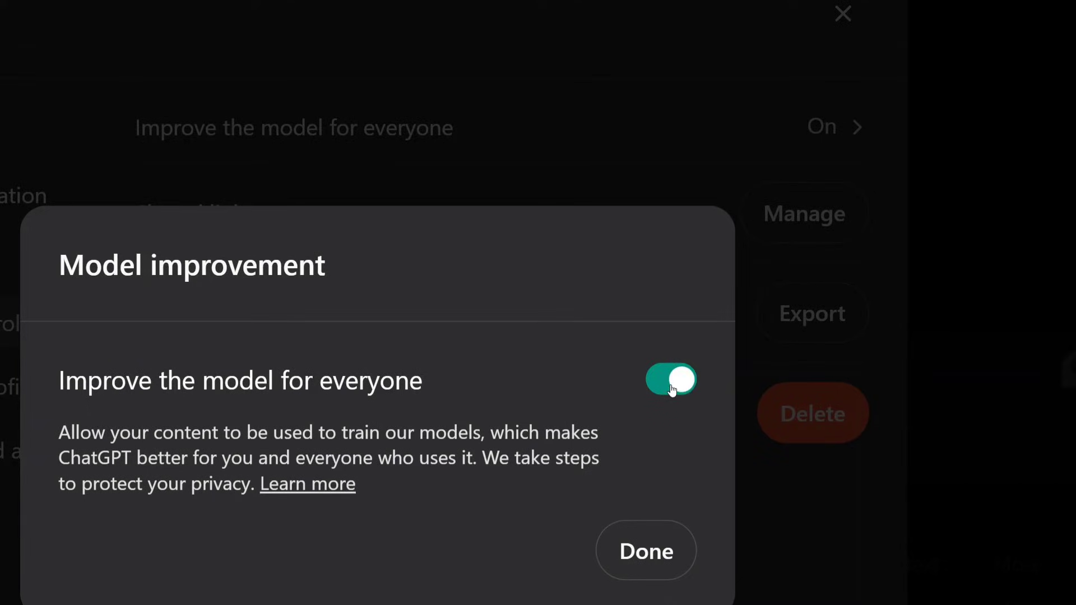
pyautogui.click(672, 389)
pyautogui.click(641, 541)
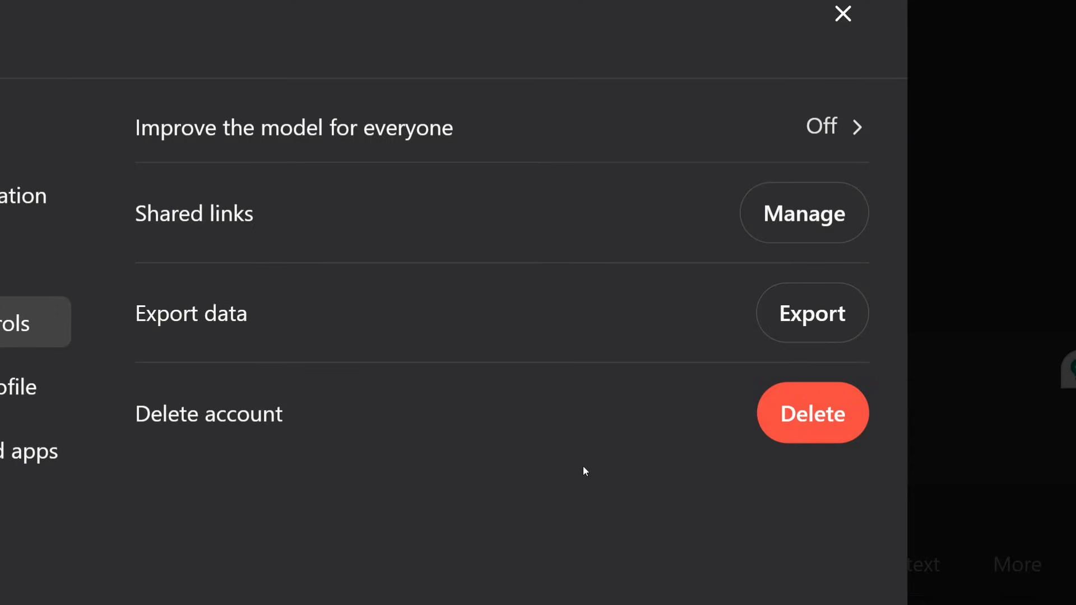